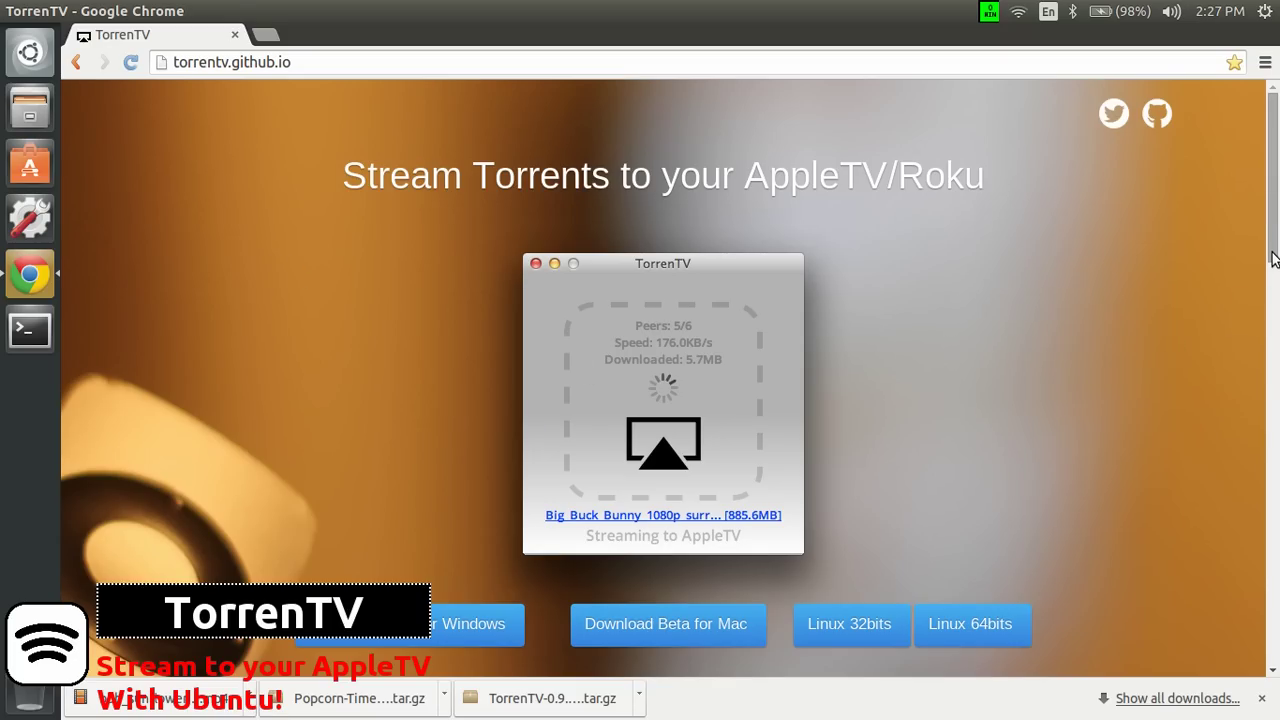
Step: Download the Linux 64-bit TorrenTV build from the TorrenTV web page
left_click_drag(1273, 258, 1274, 293)
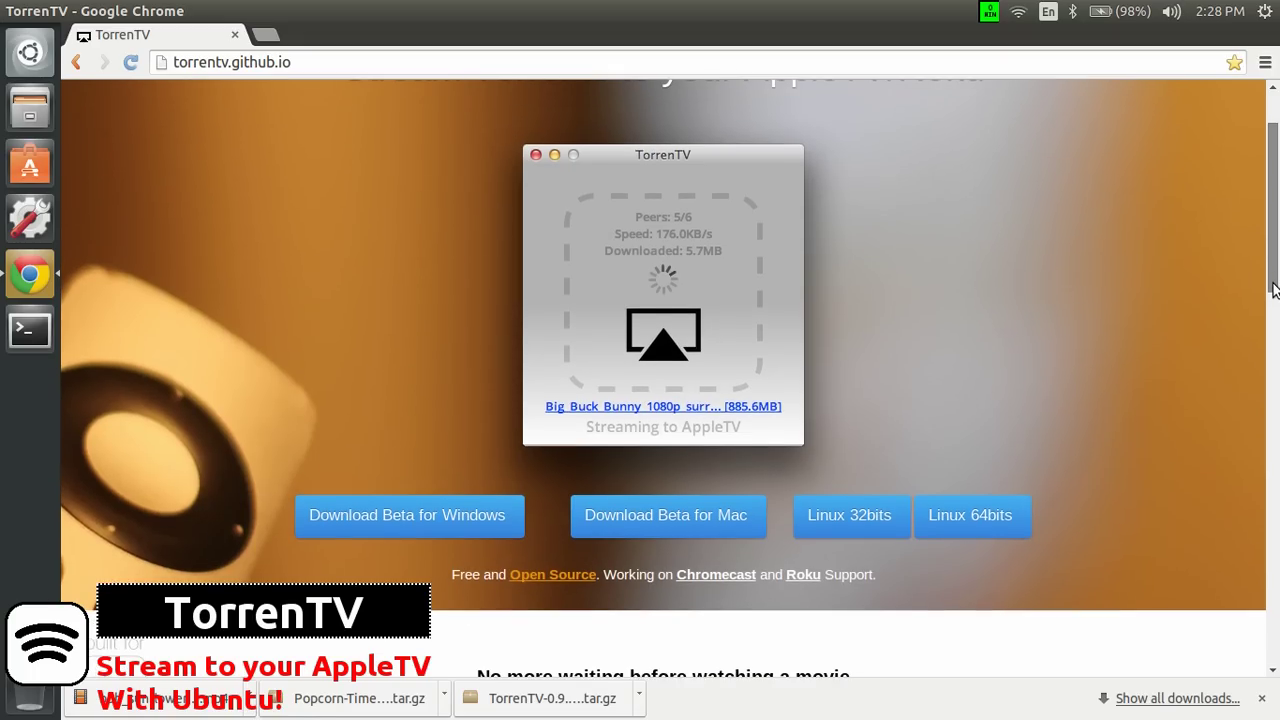
scroll(1274, 293, "up", 2)
scroll(1274, 301, "down", 1)
scroll(1274, 301, "down", 2)
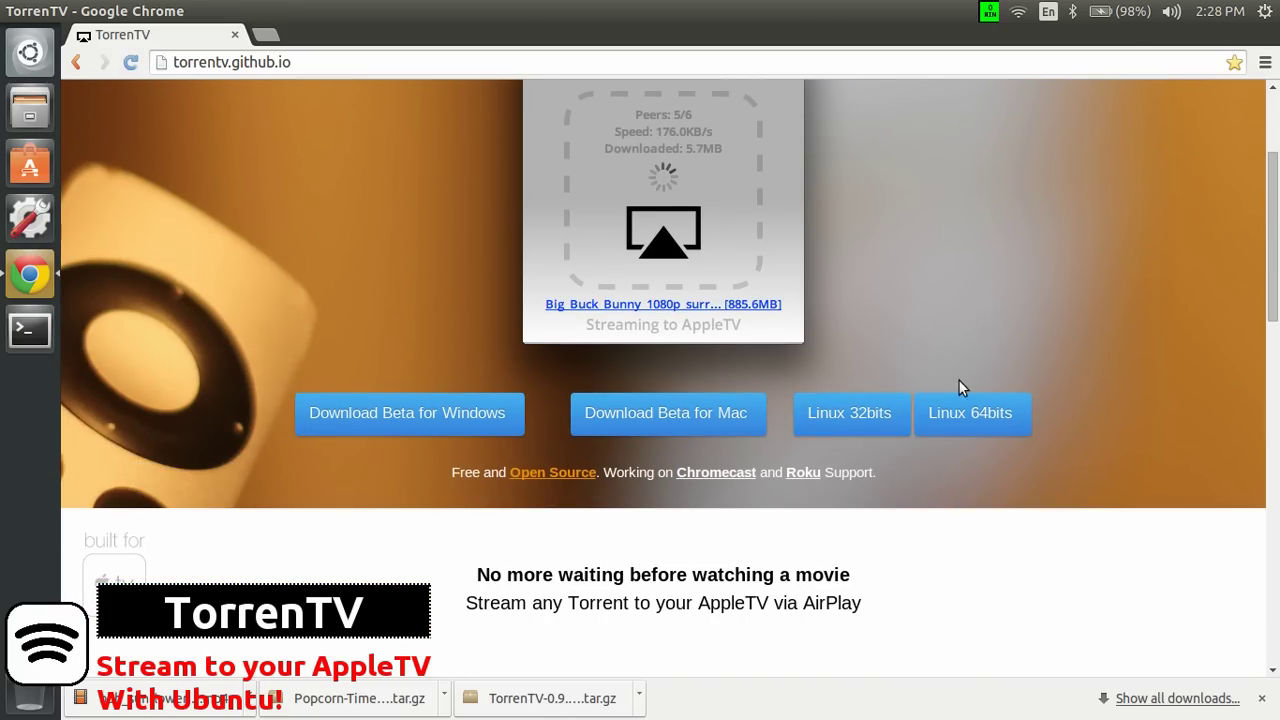
left_click(968, 416)
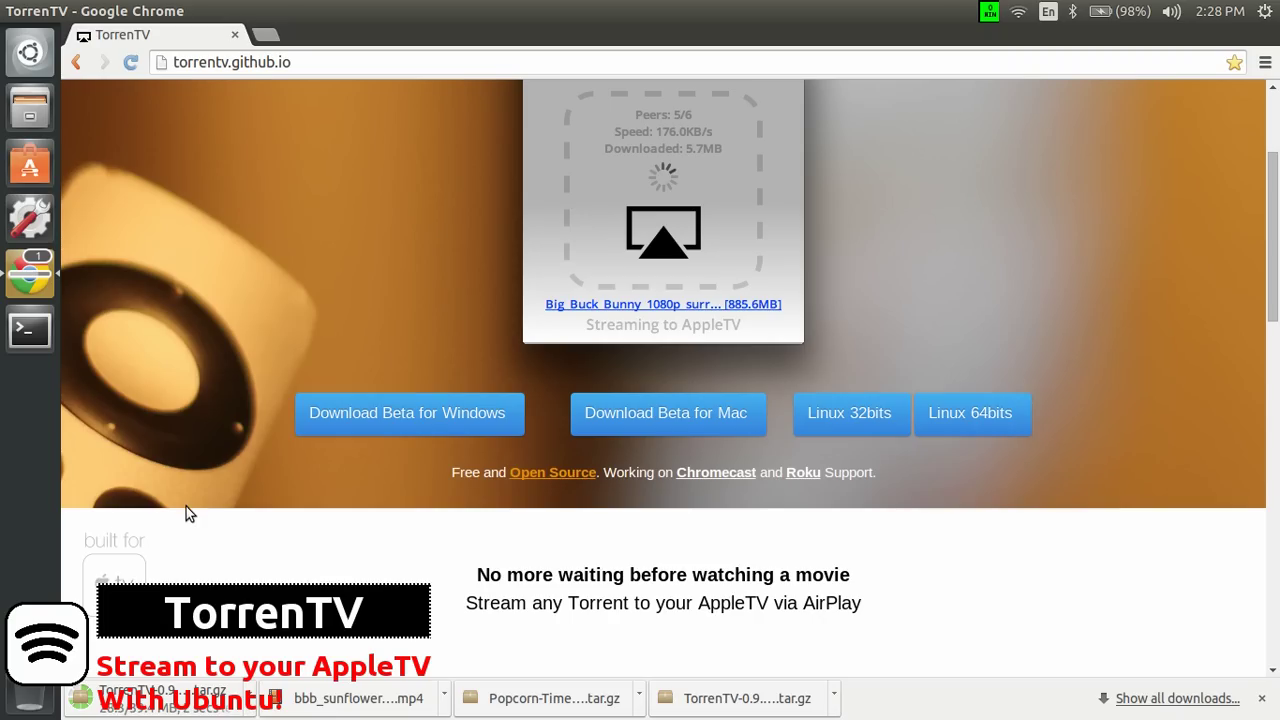
Step: Extract TorrenTV-0.9.5-Linux-64.tar.gz in the Downloads folder using Extract Here
left_click(27, 107)
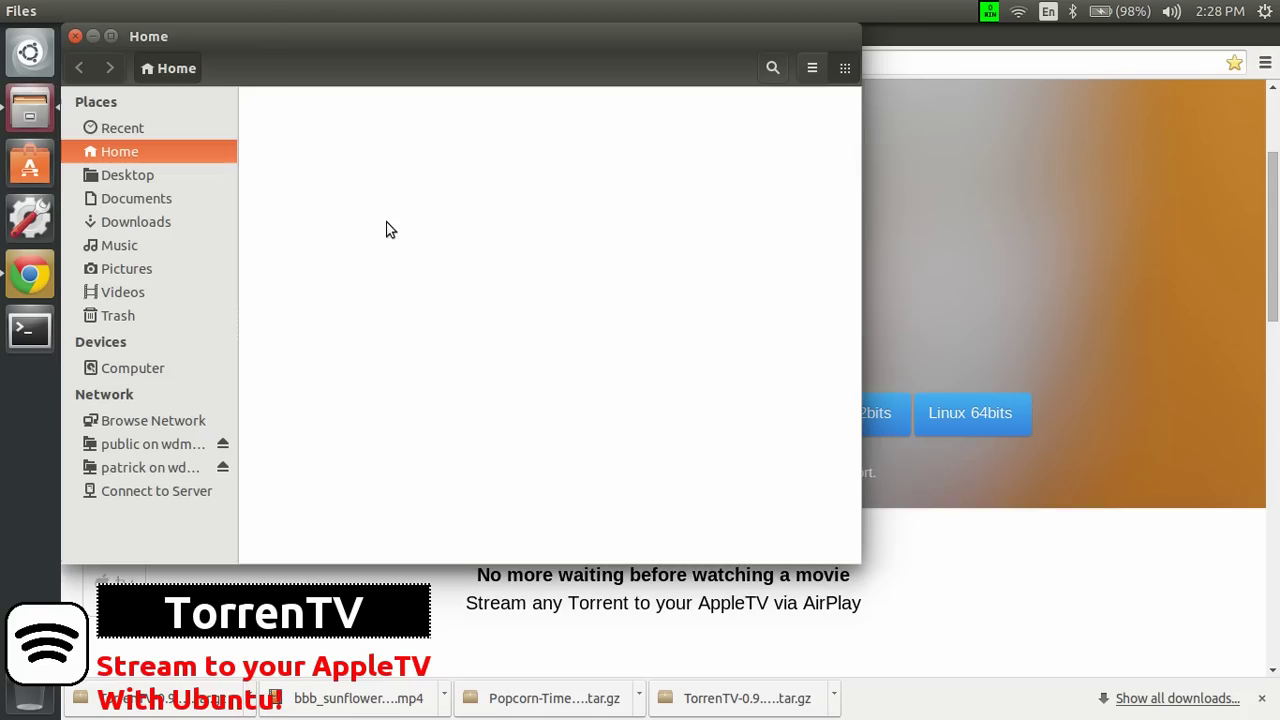
left_click(134, 222)
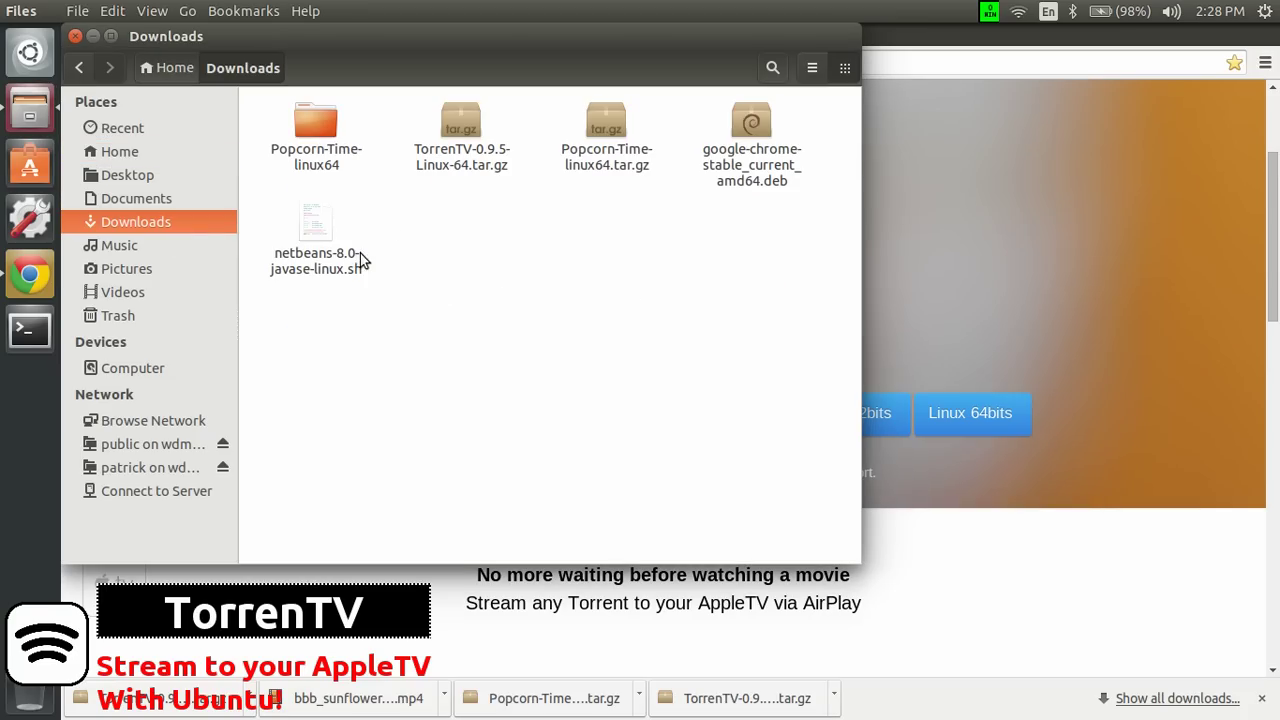
left_click(461, 157)
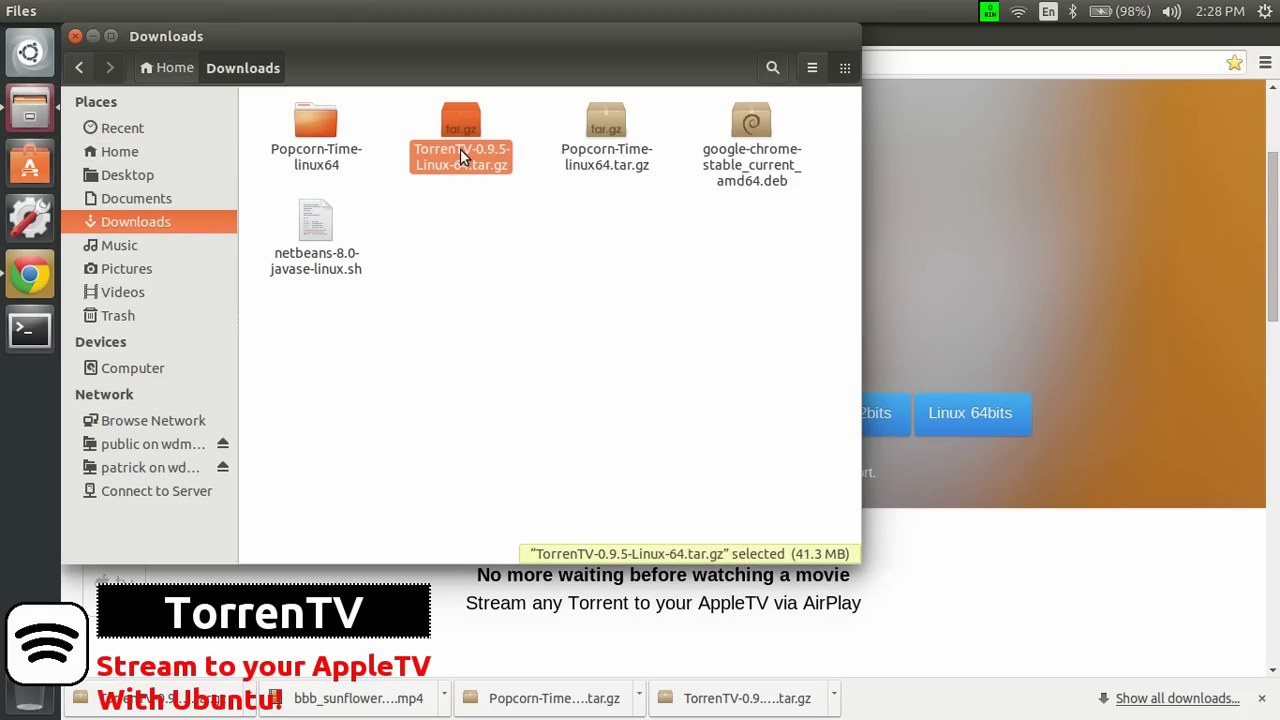
right_click(461, 157)
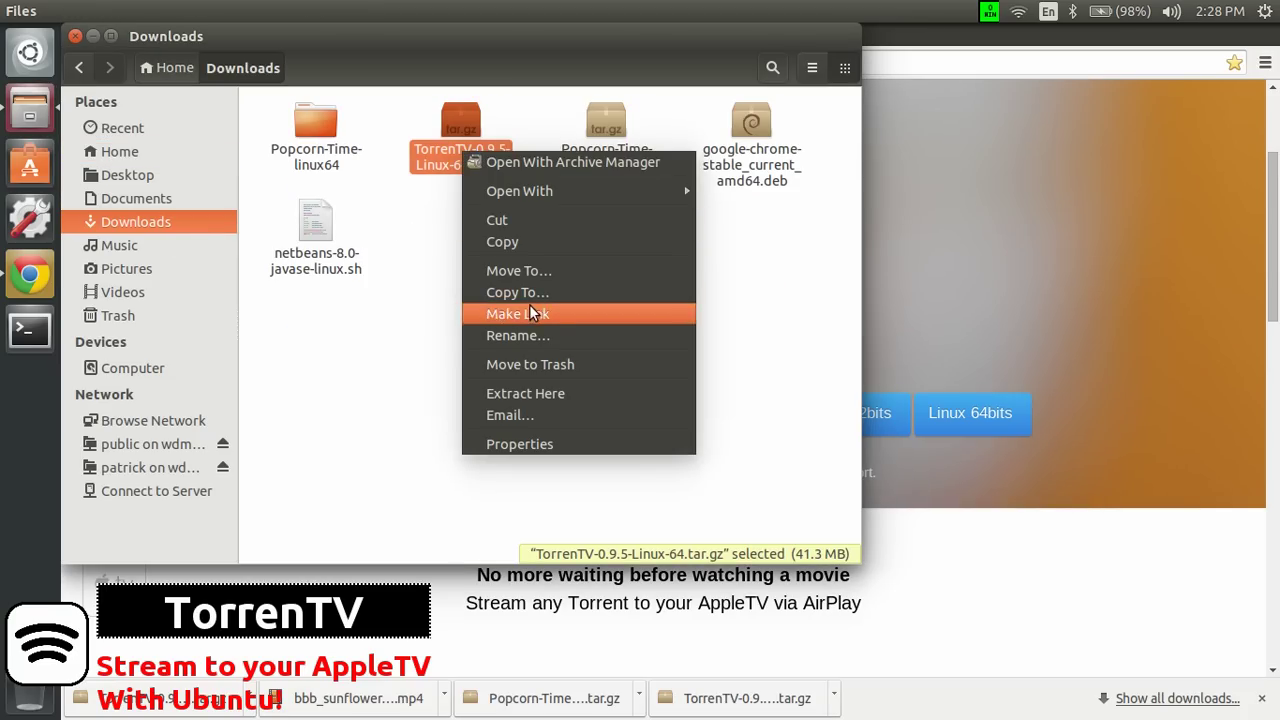
left_click(574, 395)
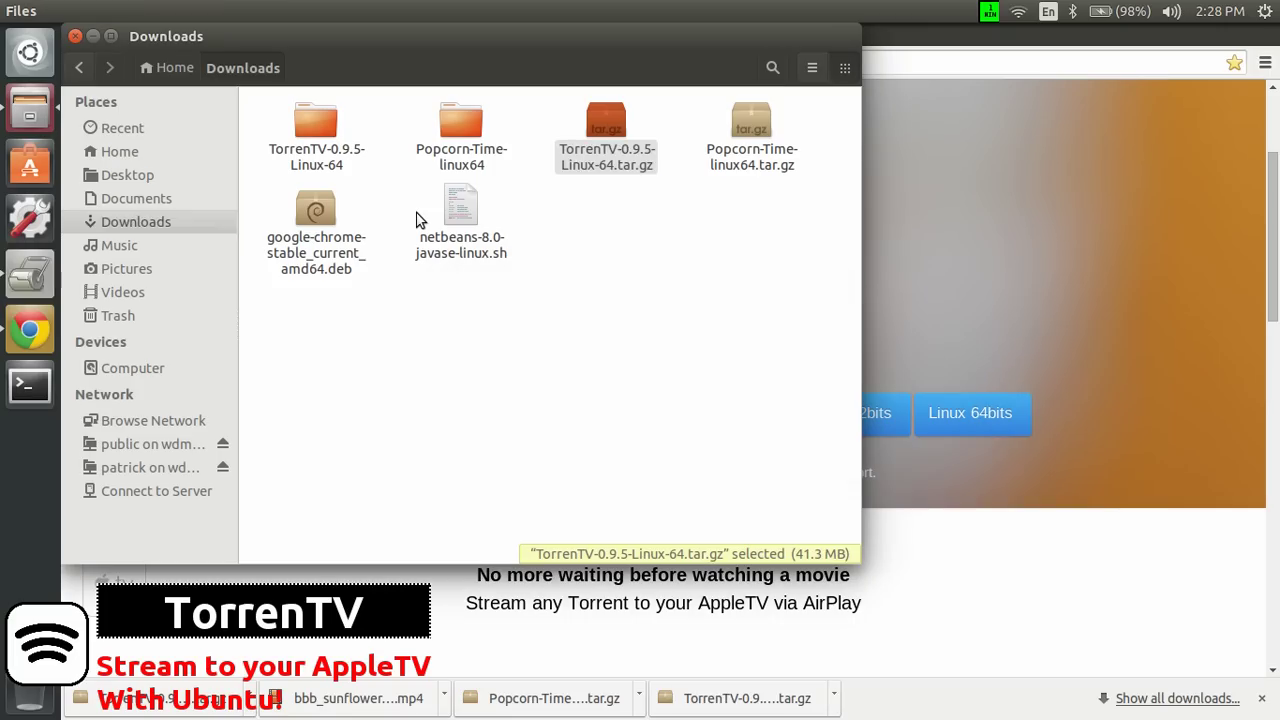
Step: Open the extracted TorrenTV-0.9.5-Linux-64 folder in Downloads
left_click(576, 206)
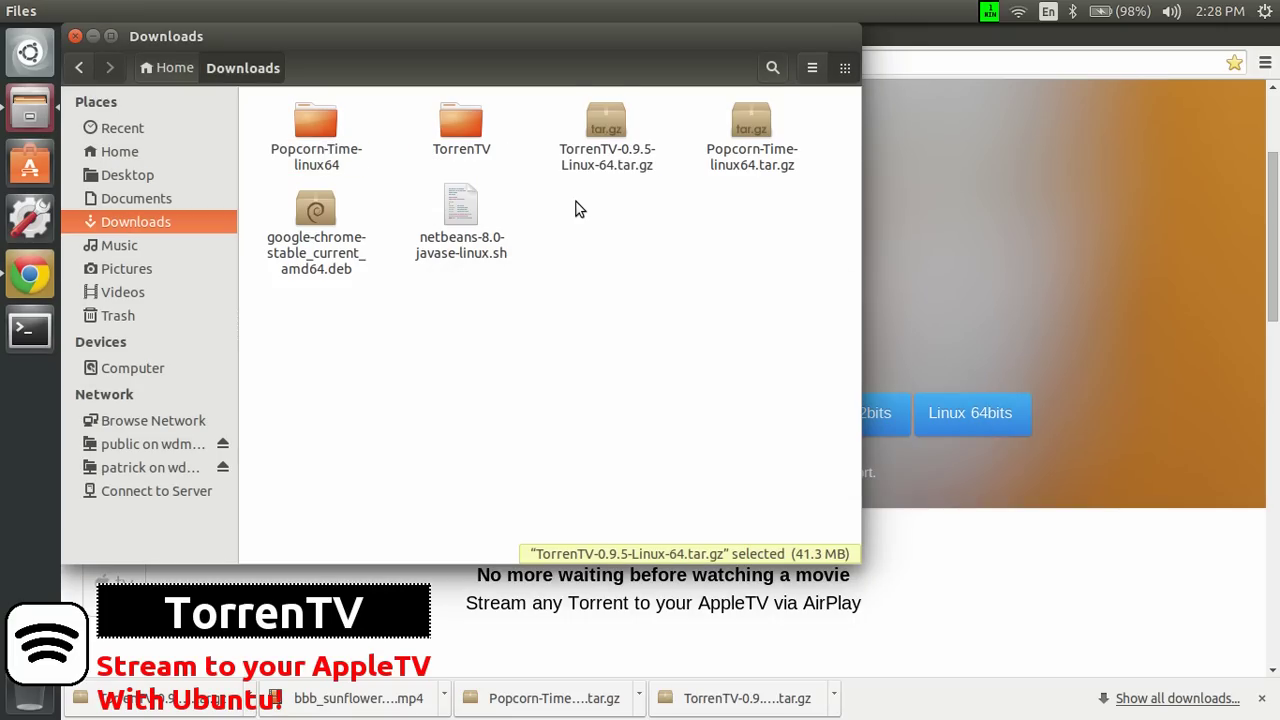
left_click(458, 126)
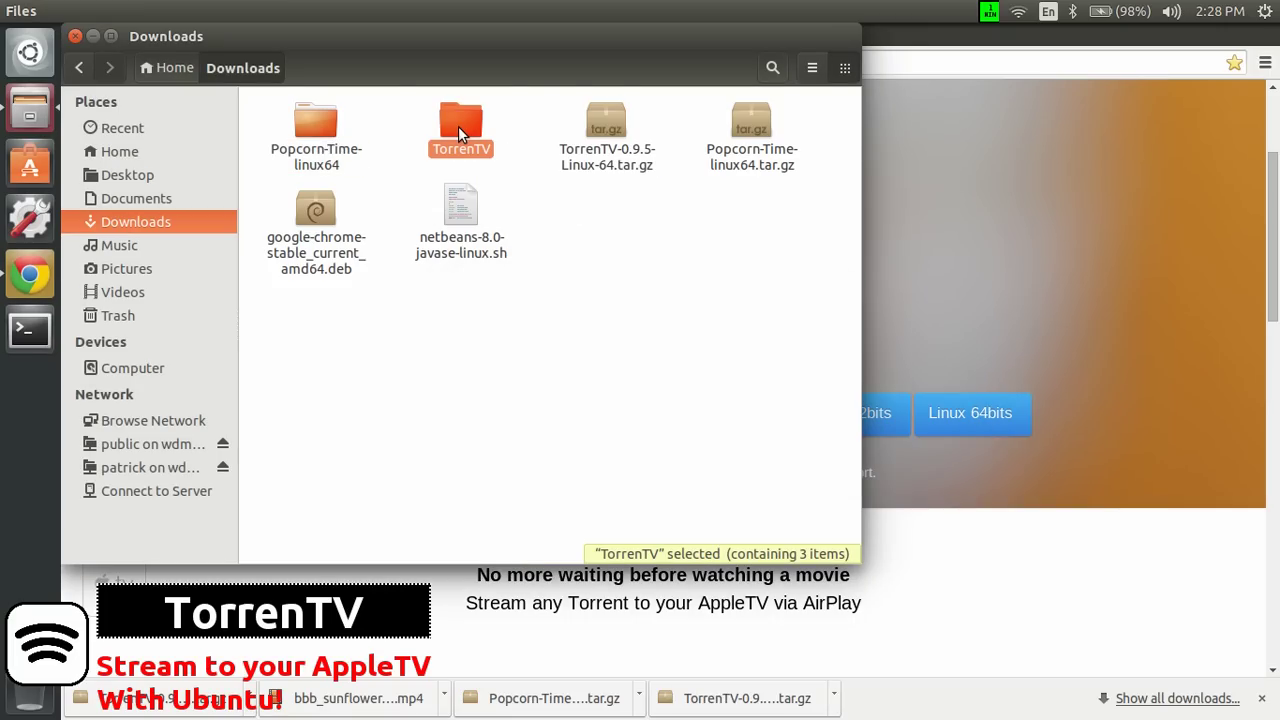
double_click(458, 126)
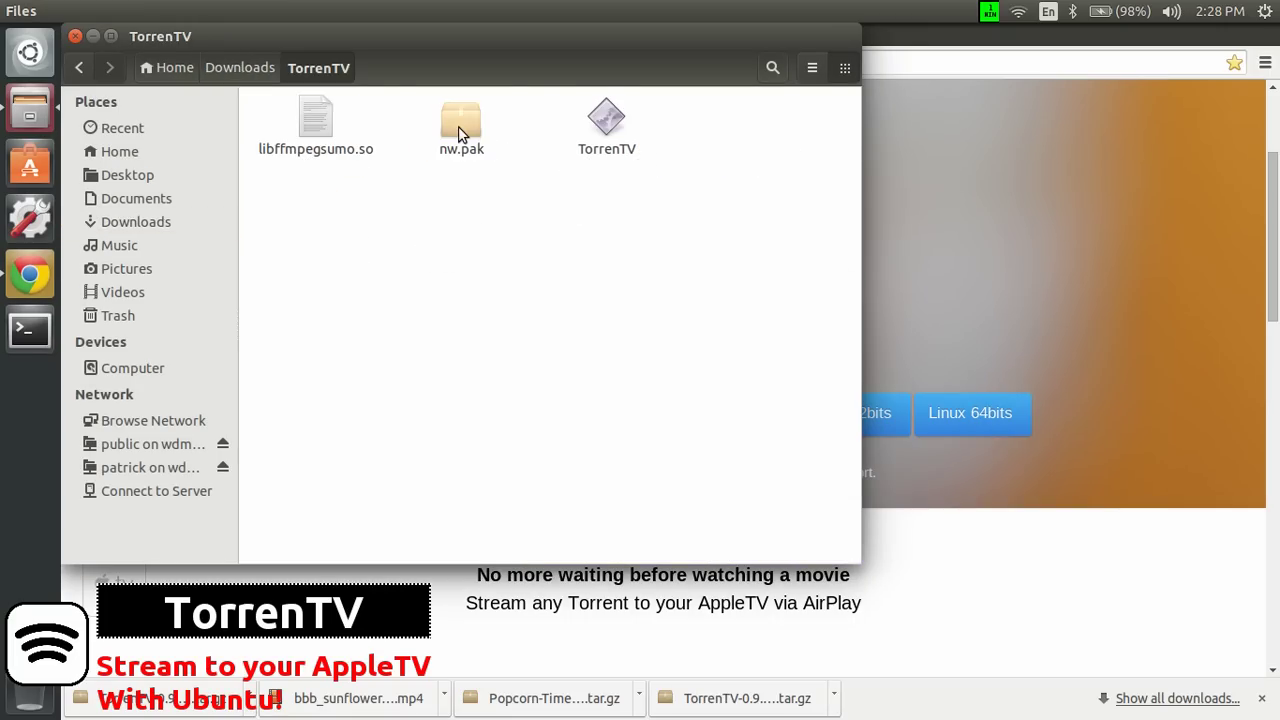
Step: Allow the TorrenTV file to execute as a program in its Permissions properties
left_click(603, 138)
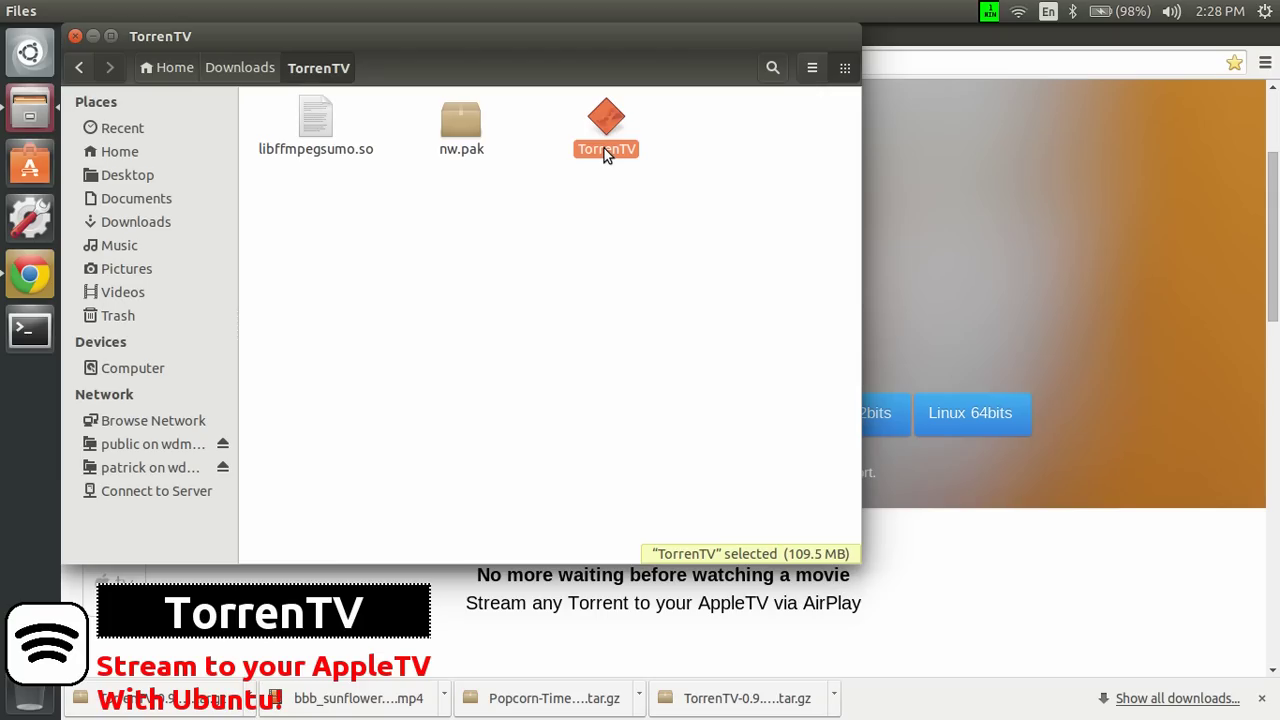
right_click(604, 148)
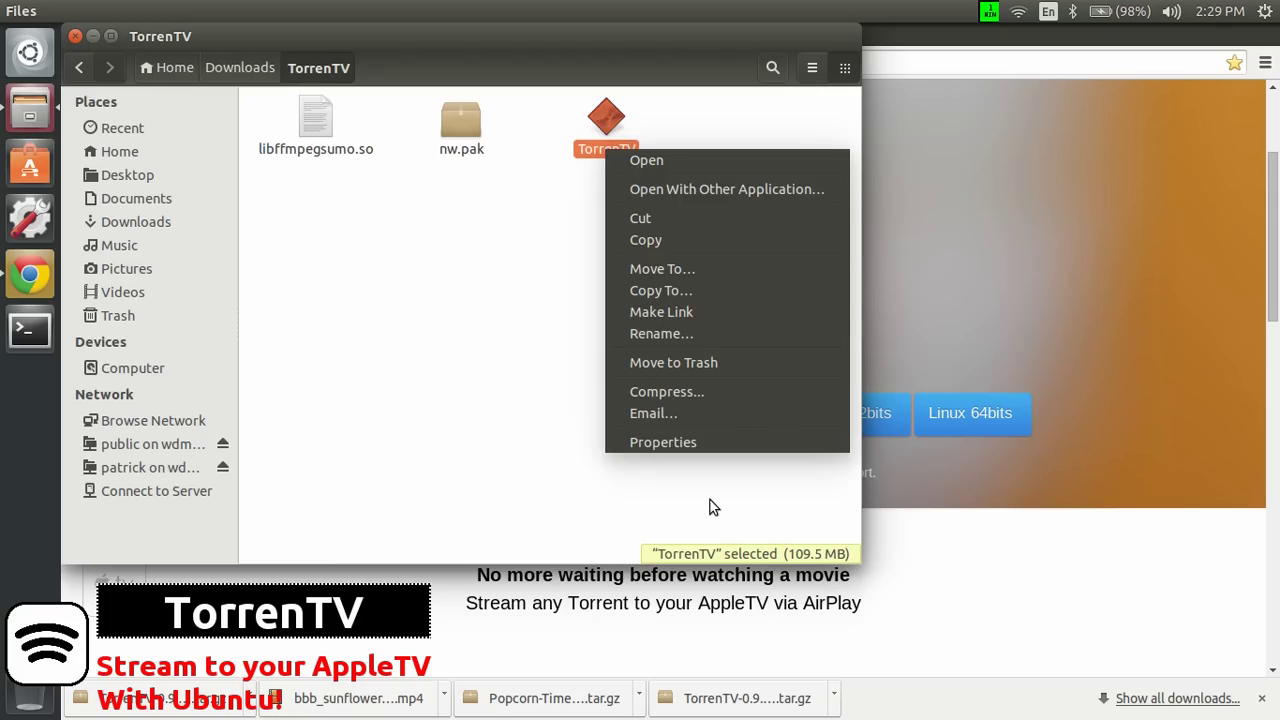
left_click(695, 443)
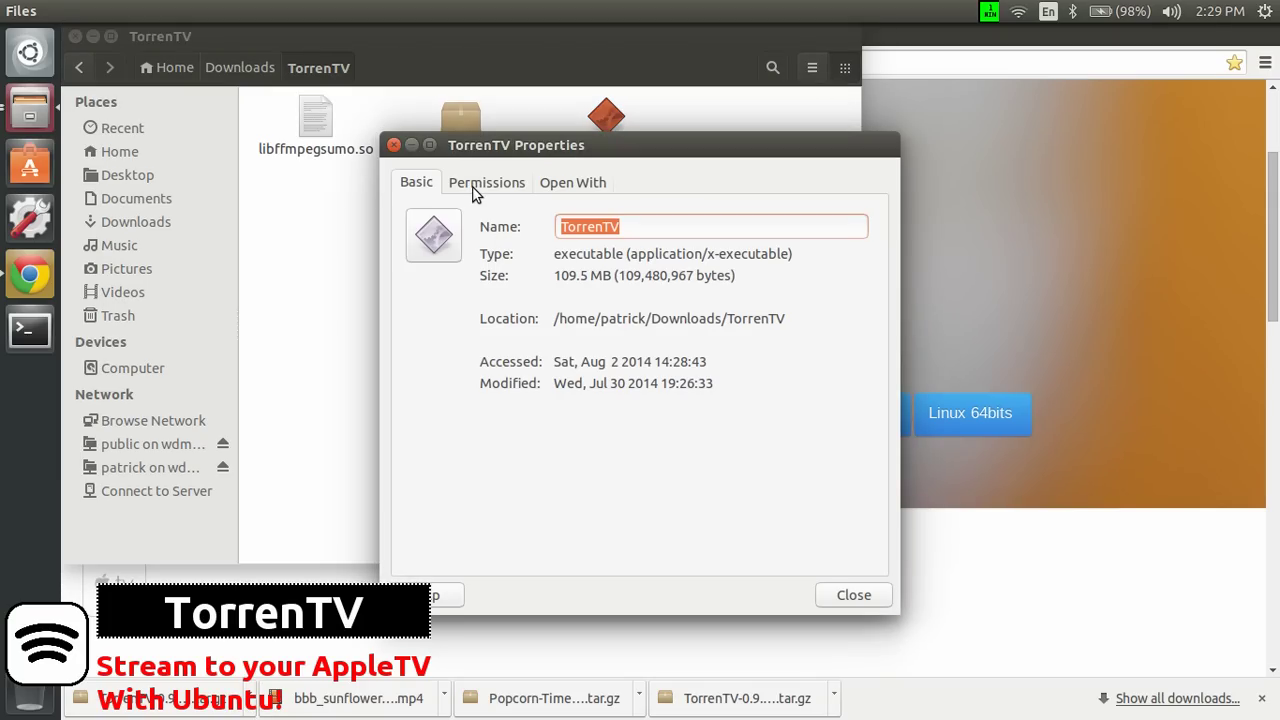
left_click(478, 190)
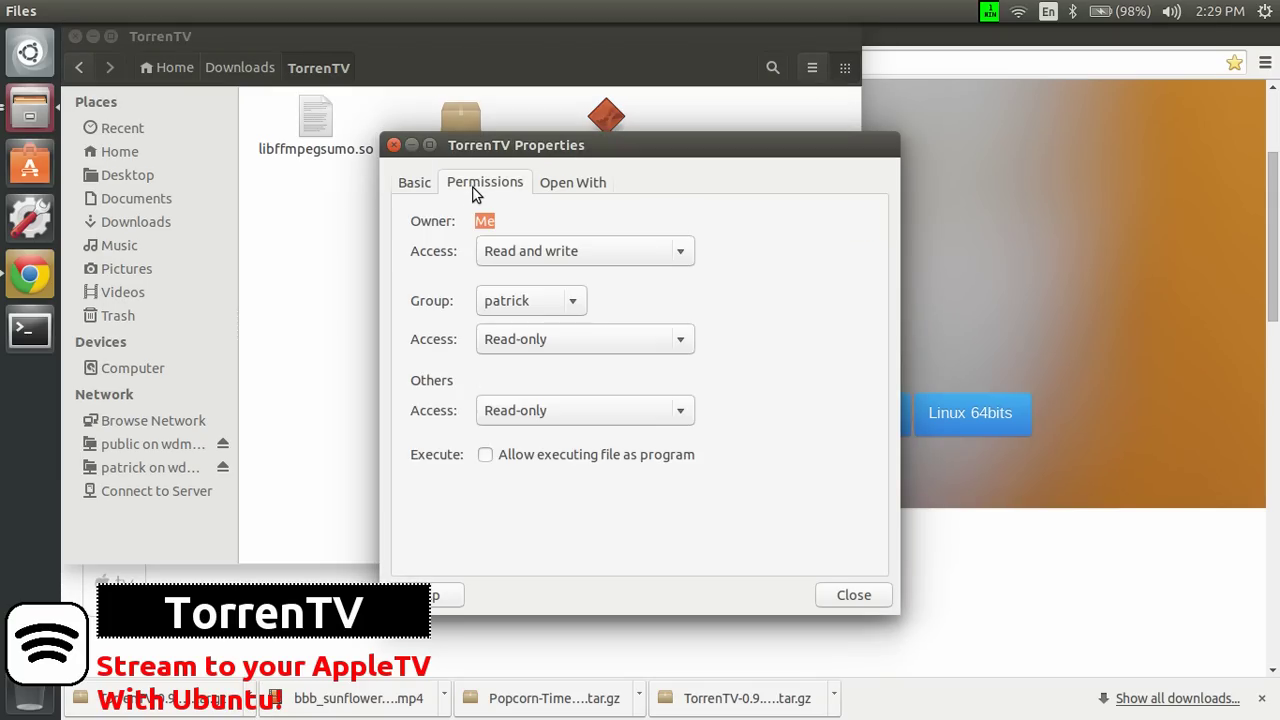
left_click(486, 456)
left_click(848, 596)
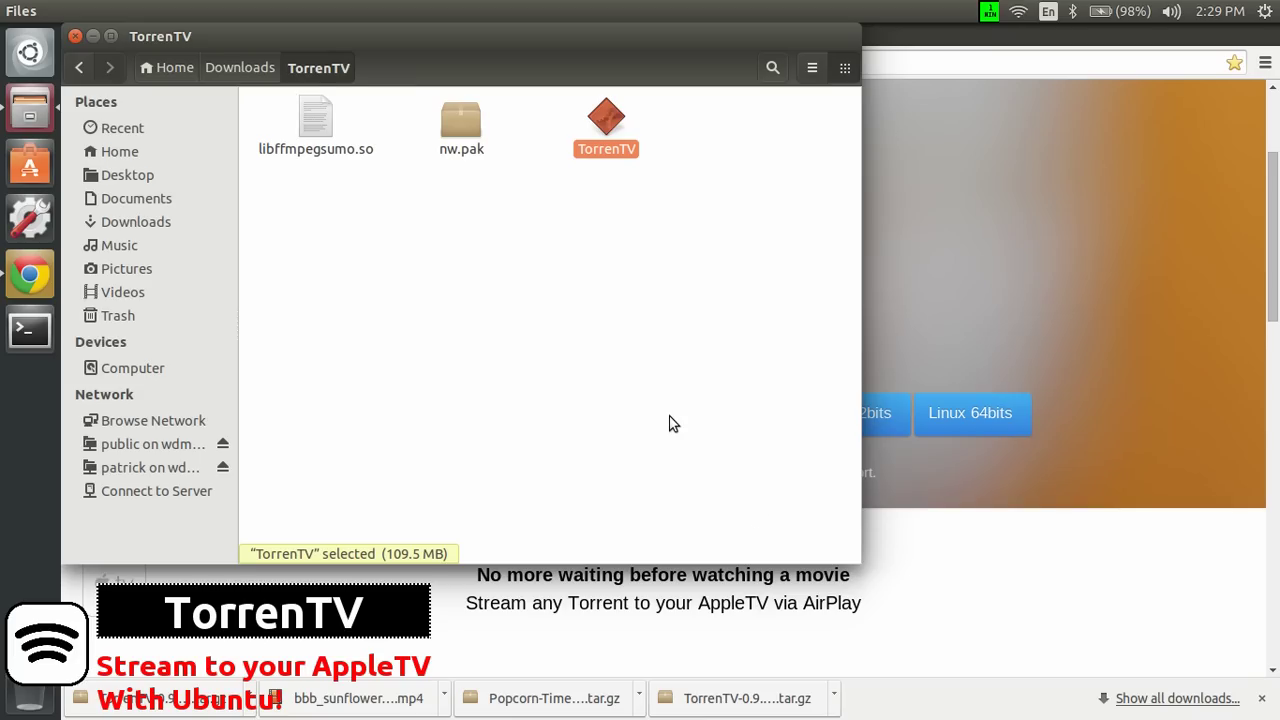
Step: Launch TorrenTV from its executable in the extracted folder
double_click(605, 127)
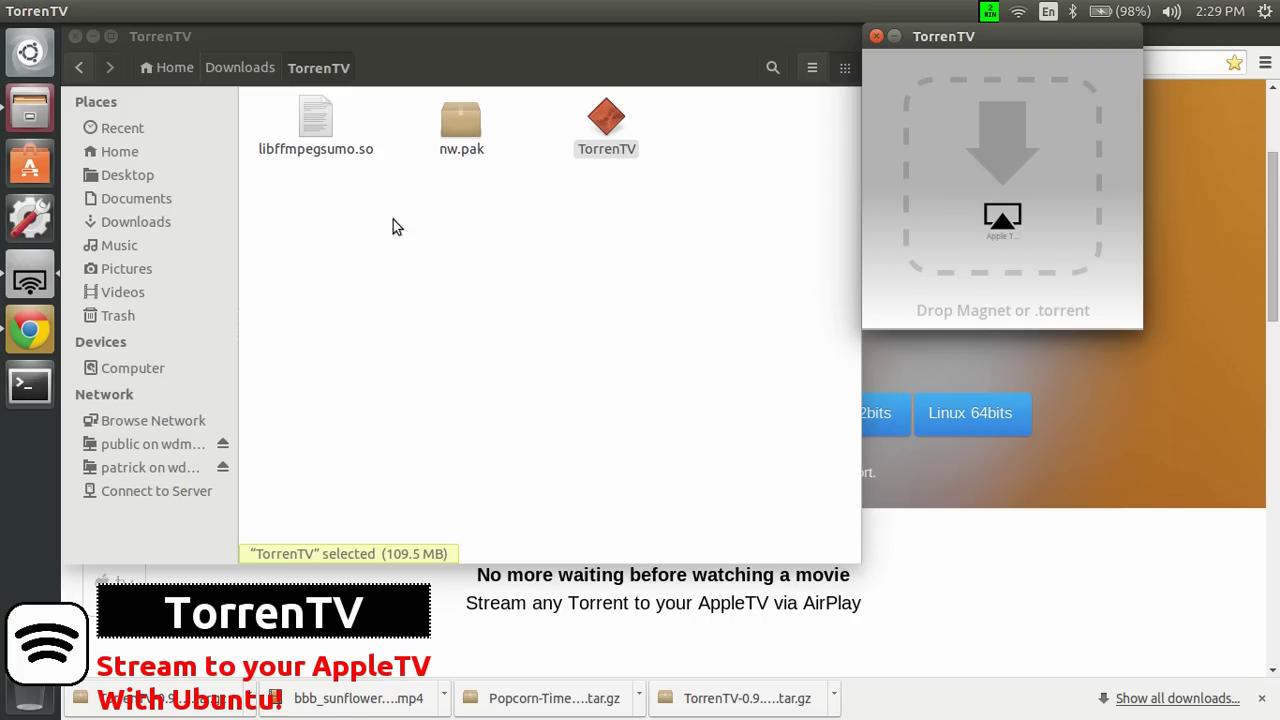
Step: Drop bbb_sunflower_1080p_30fps_normal.mp4 from Videos onto TorrenTV's drop zone to stream it
left_click(122, 292)
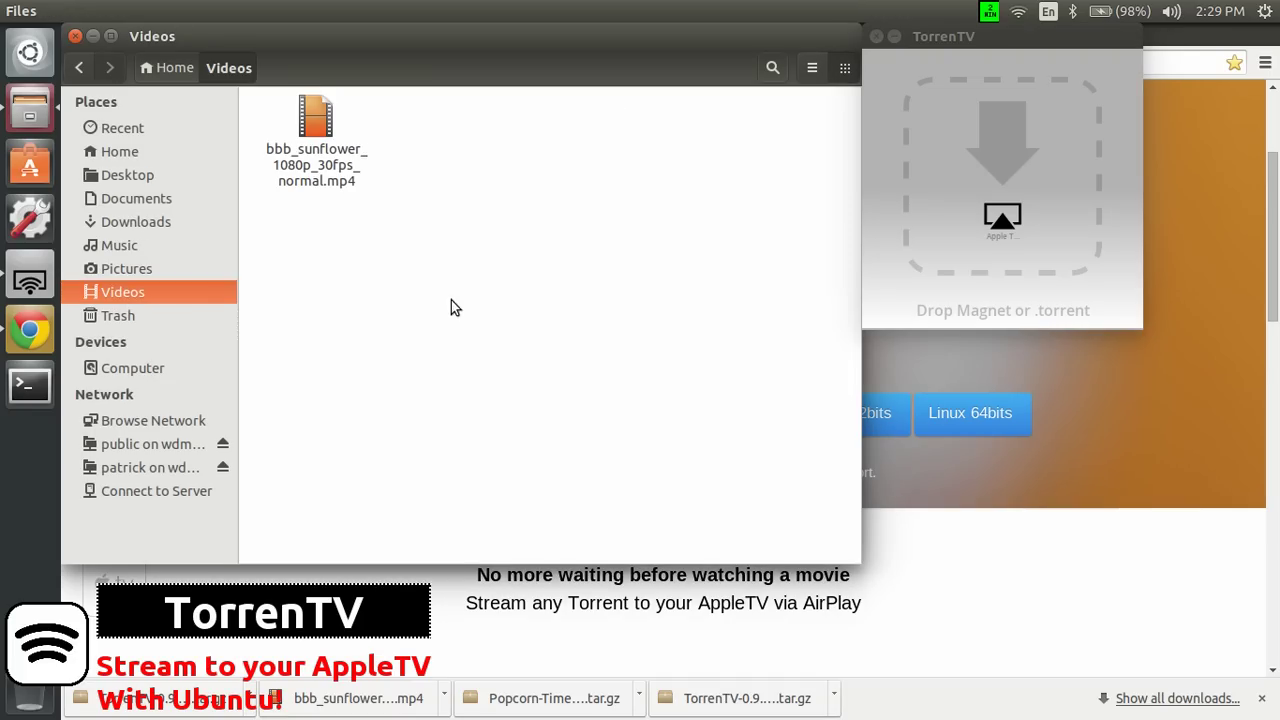
left_click(331, 178)
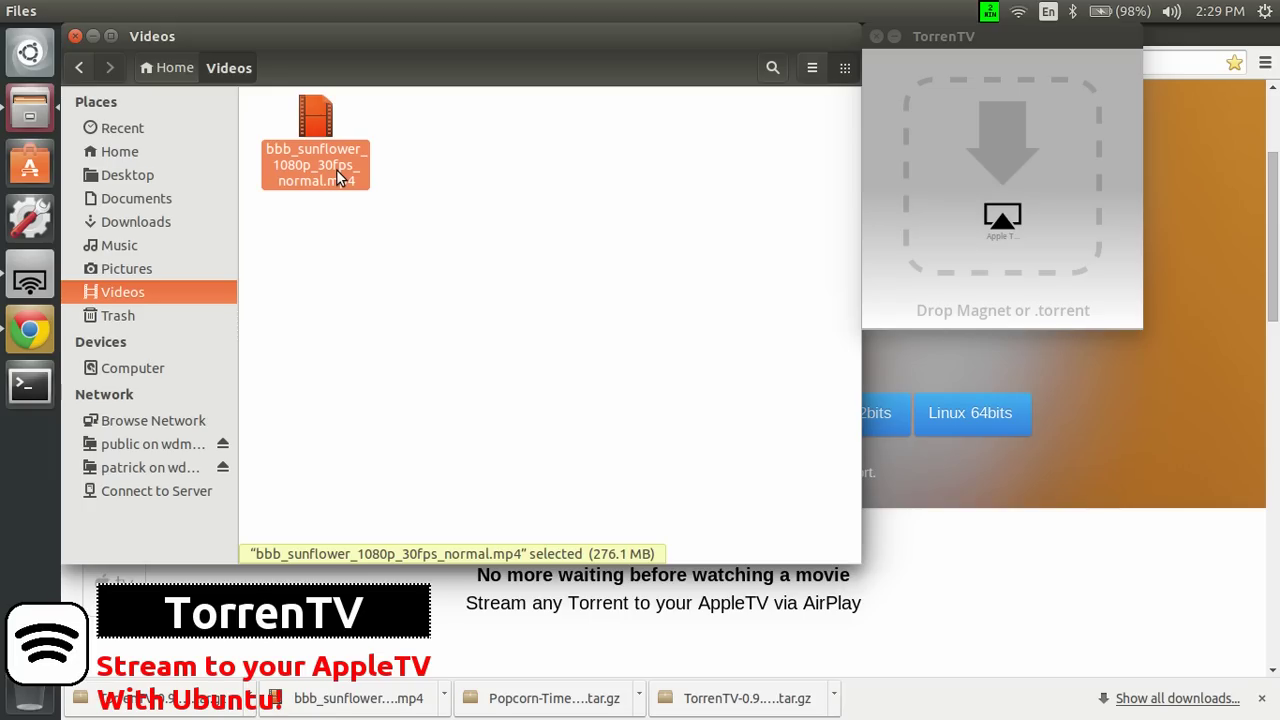
left_click_drag(336, 171, 1033, 191)
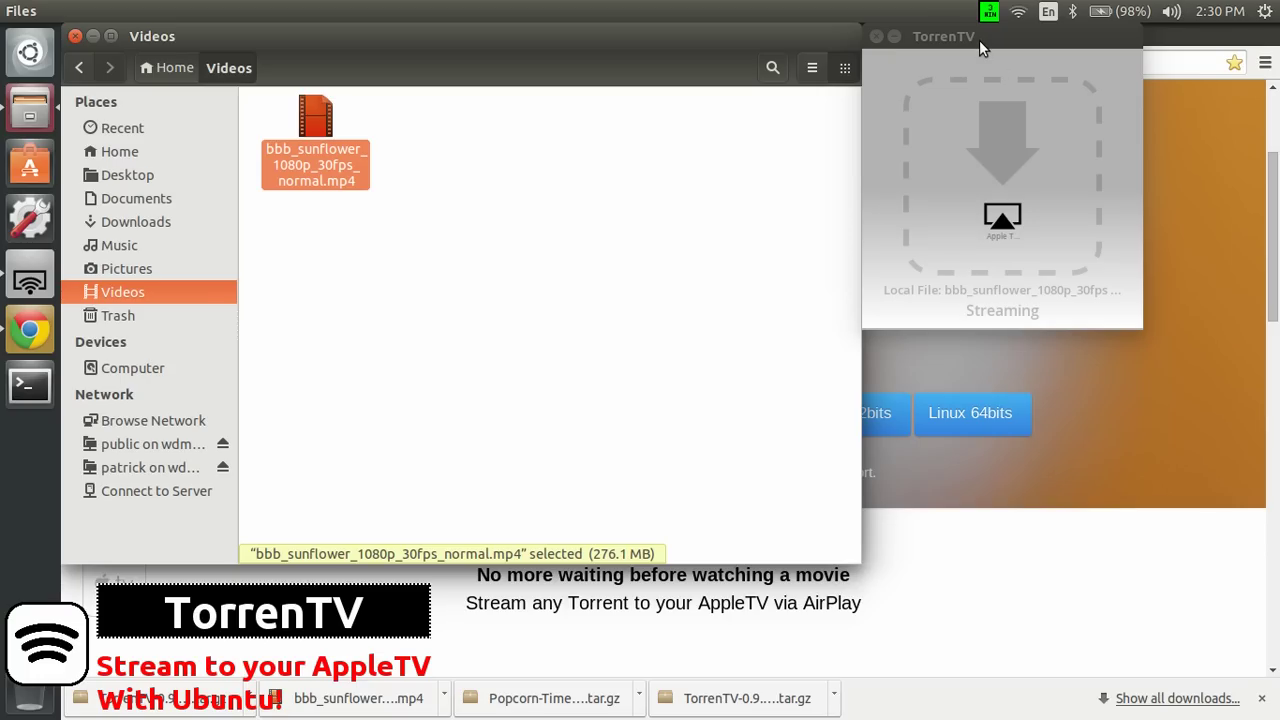
Step: Move the TorrenTV window to the screen centre and close it
left_click_drag(977, 36, 781, 114)
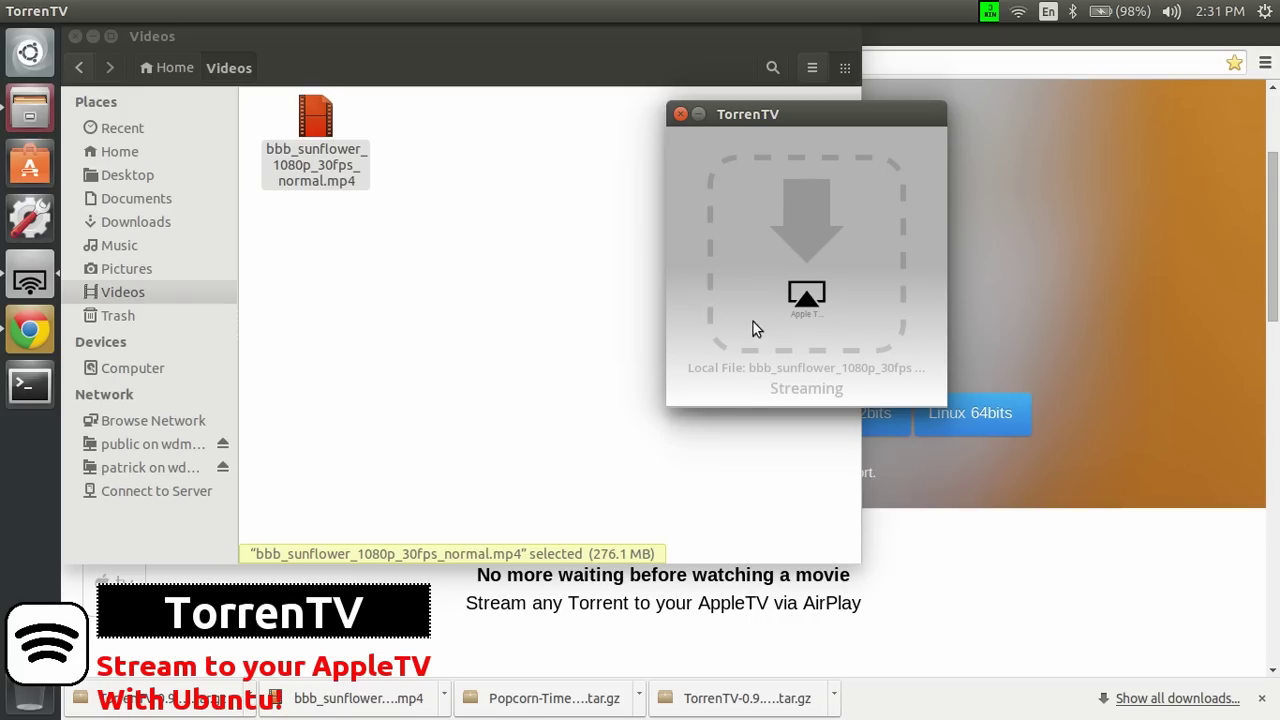
left_click(680, 115)
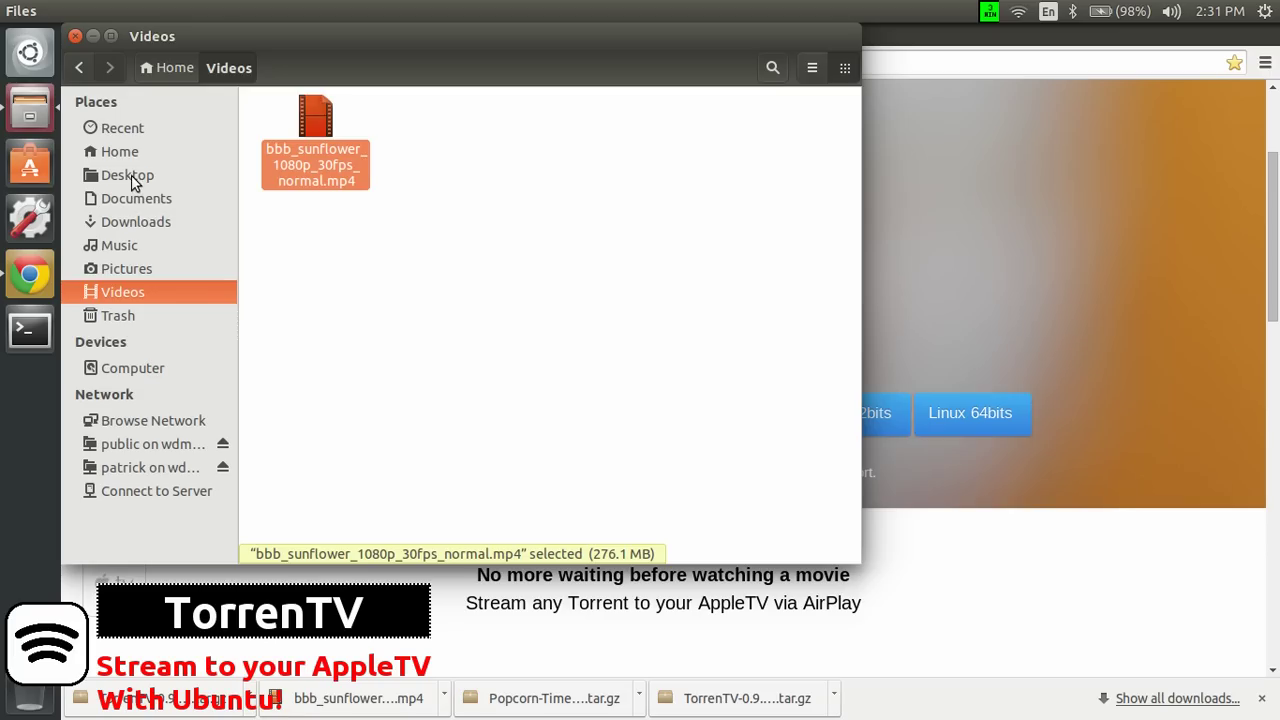
Step: Relaunch the TorrenTV executable from the Downloads/TorrenTV folder
left_click(138, 222)
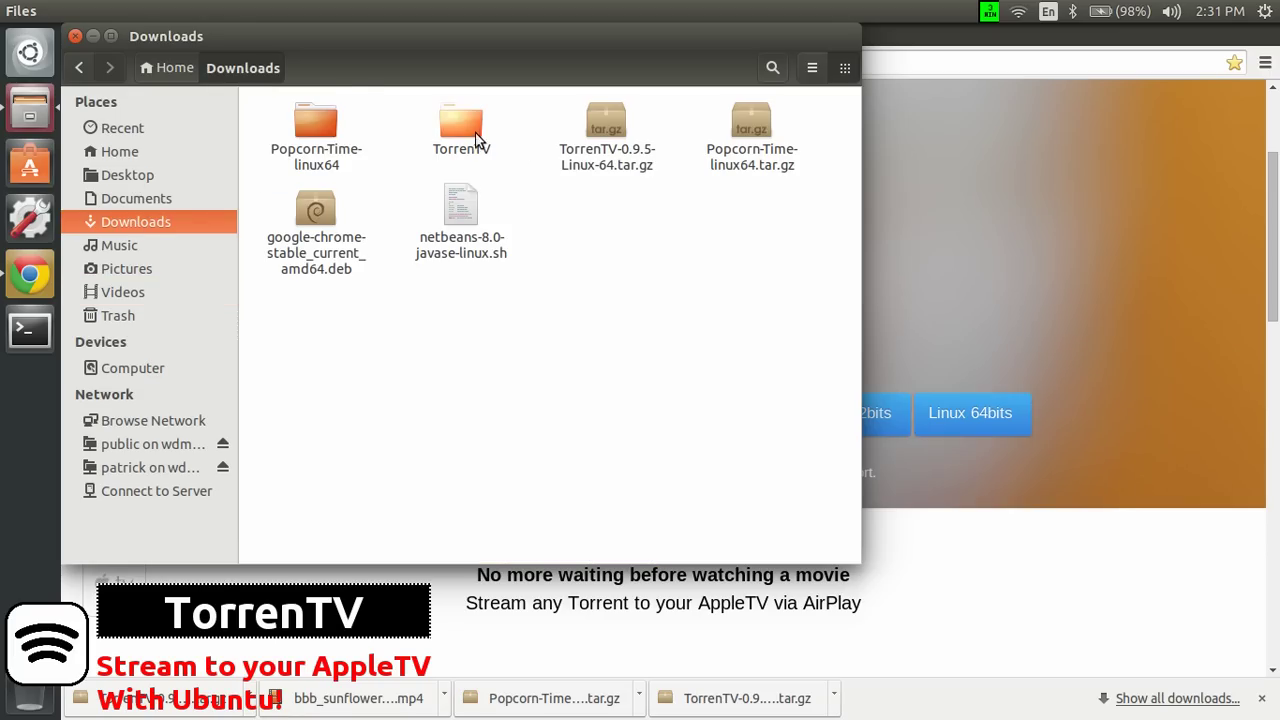
double_click(476, 141)
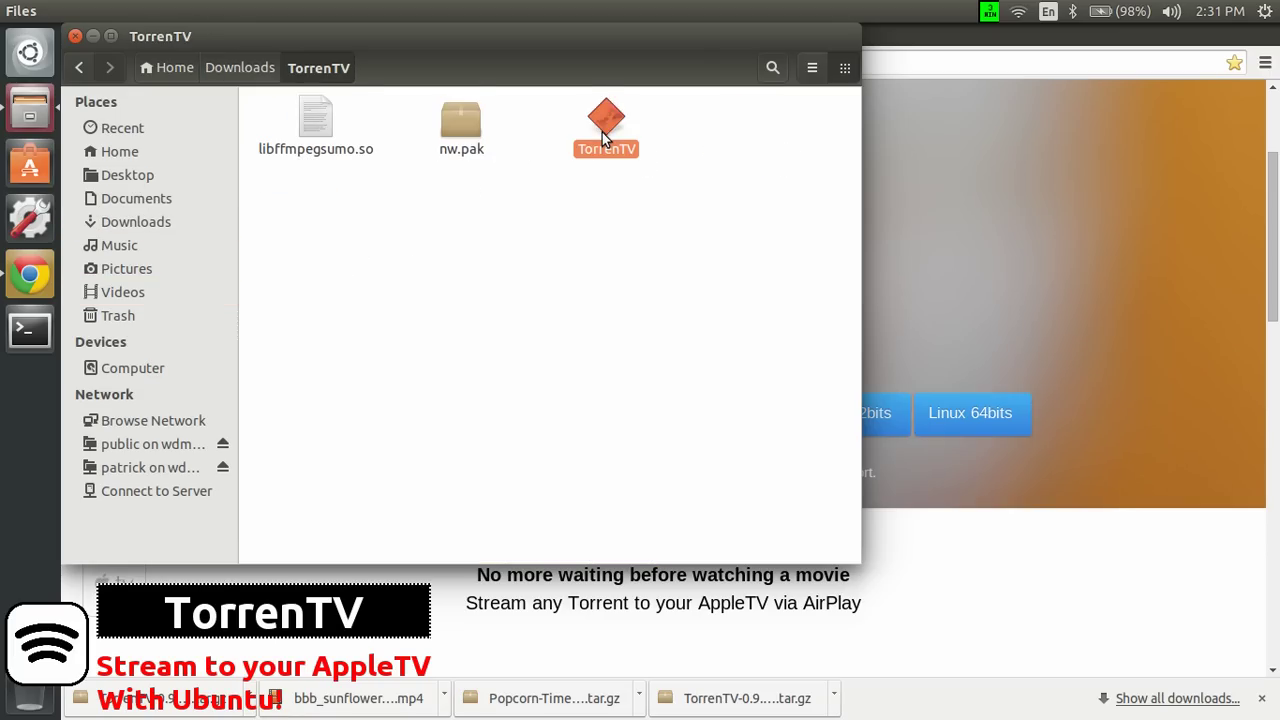
double_click(604, 130)
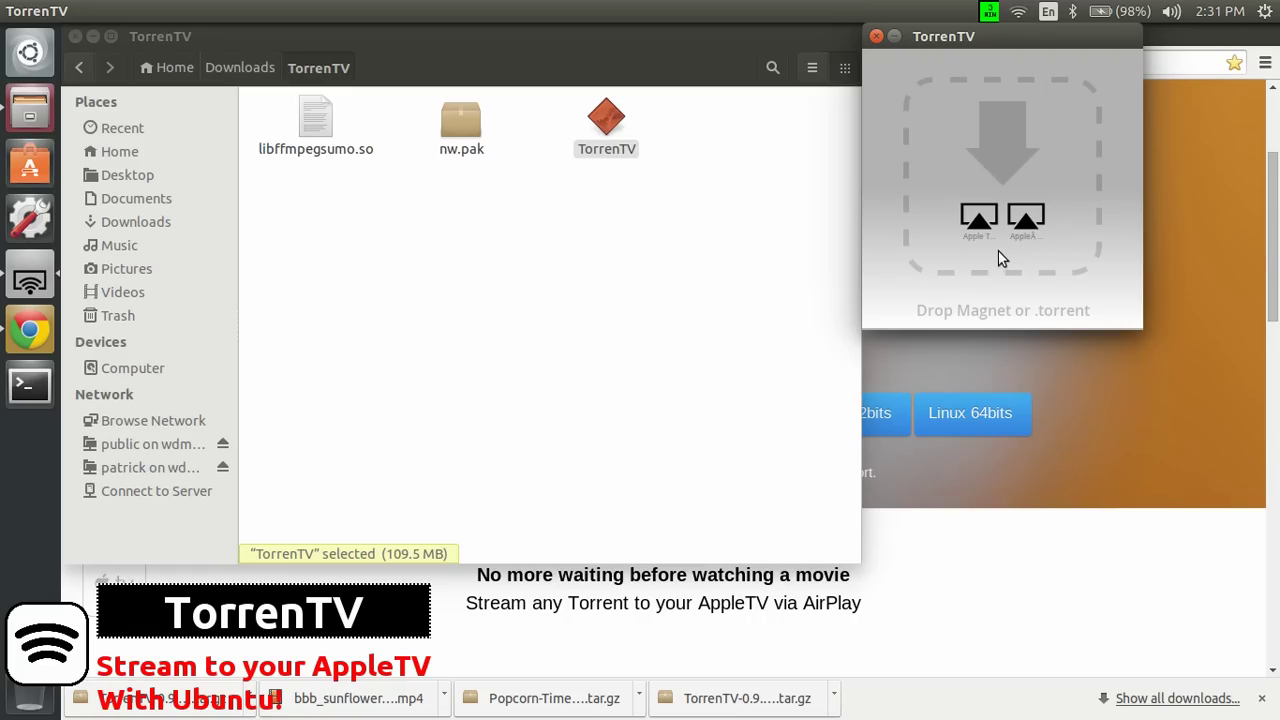
Step: Turn off the second AirPlay device and stream the sunflower MP4 from Videos to the first Apple TV
left_click(139, 294)
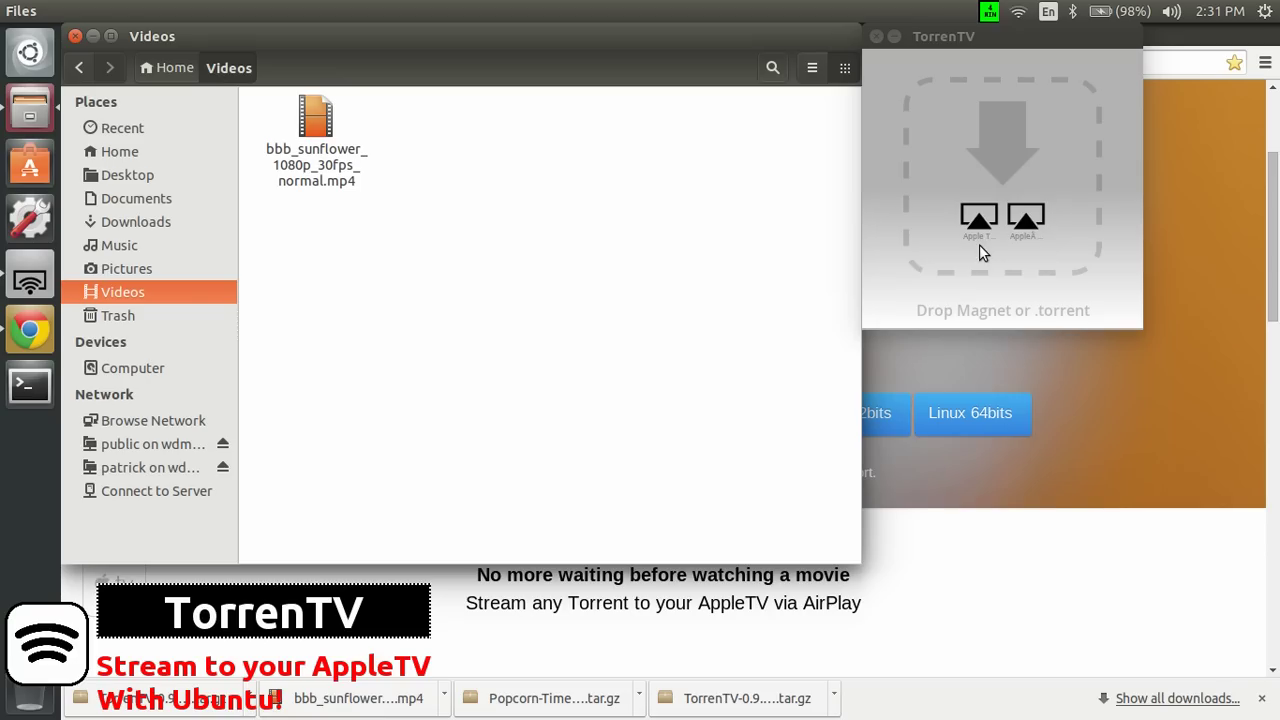
left_click(1030, 222)
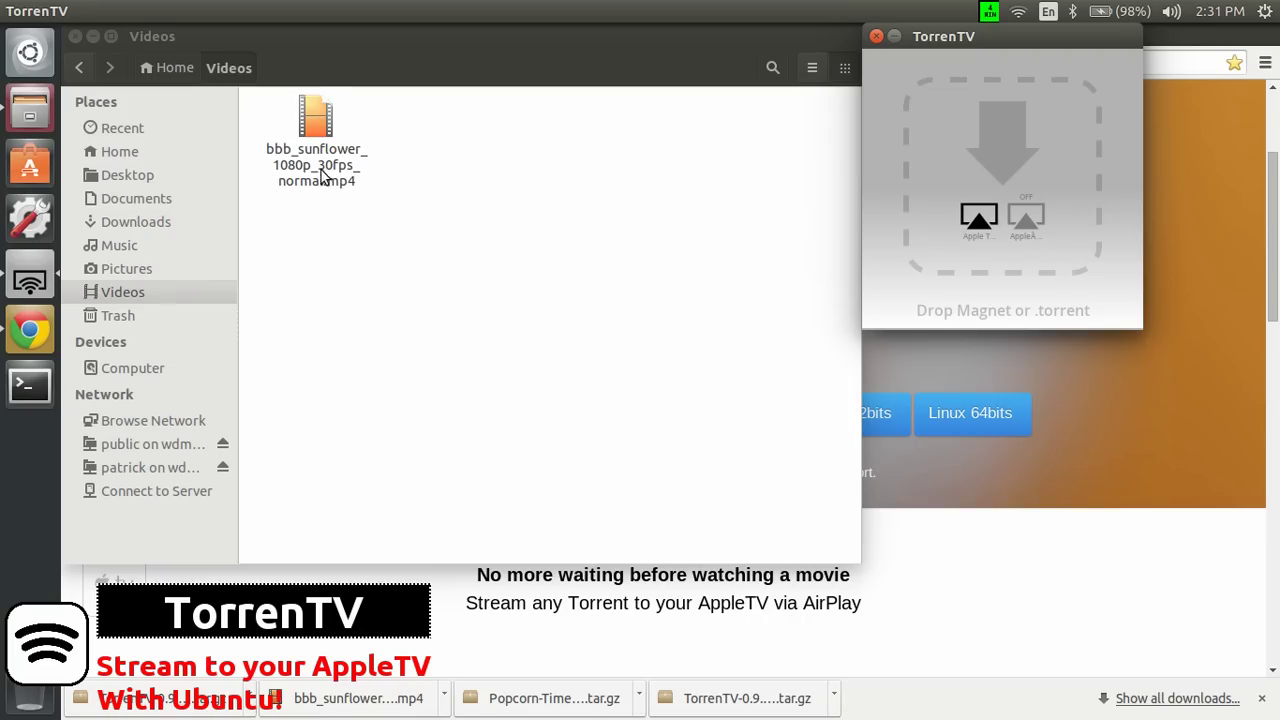
left_click_drag(322, 176, 1015, 209)
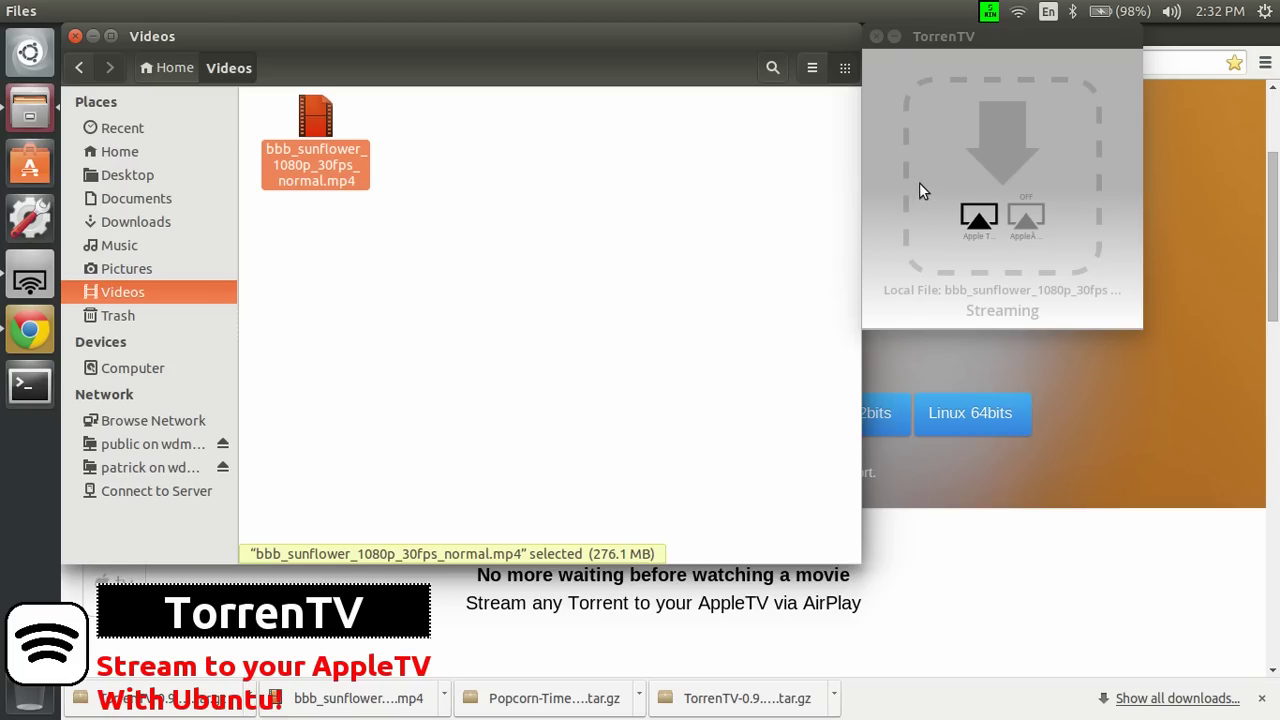
Step: Deselect the video in Files and bring the Chrome TorrenTV page to the front
left_click(660, 214)
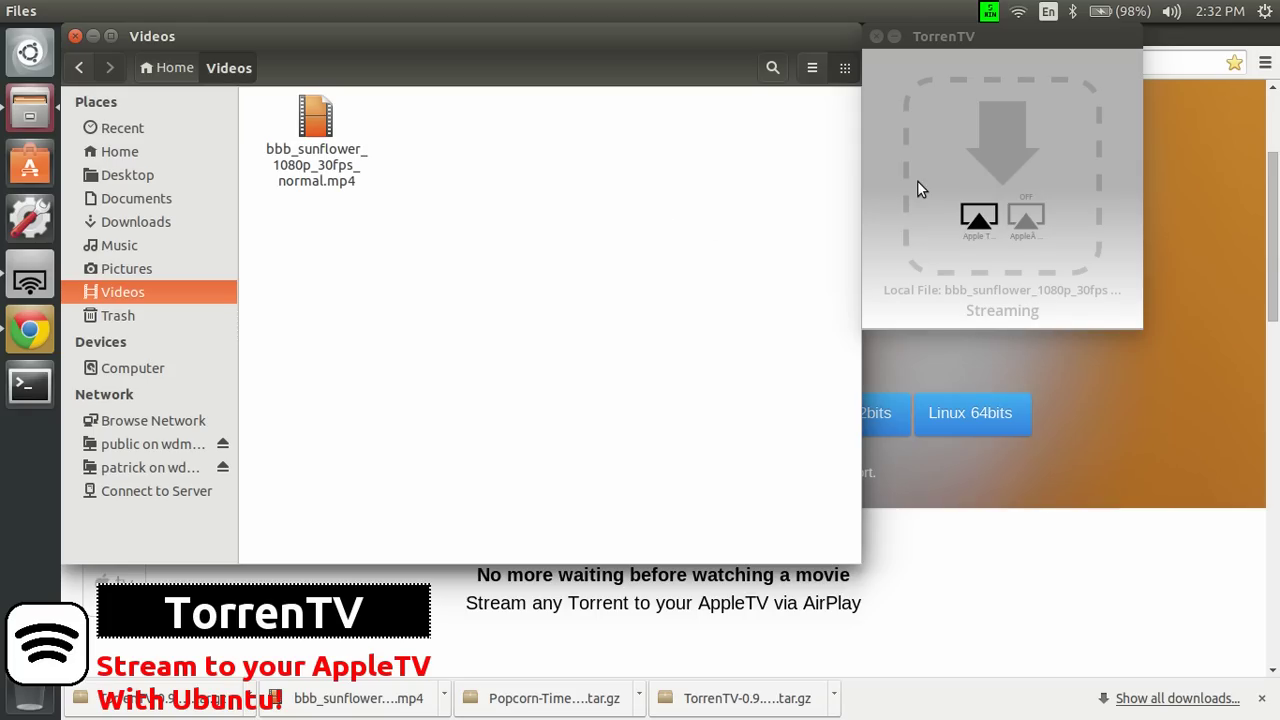
left_click(1273, 313)
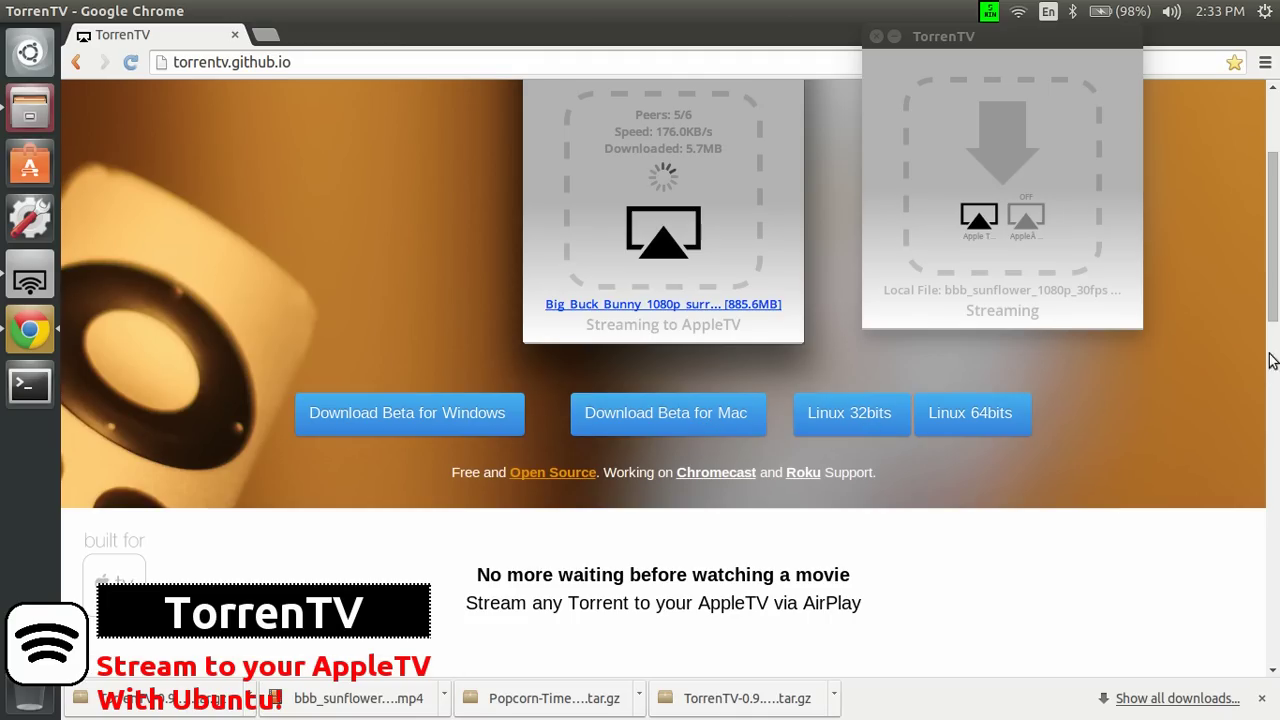
scroll(1276, 347, "down", 1)
left_click_drag(1276, 347, 1276, 437)
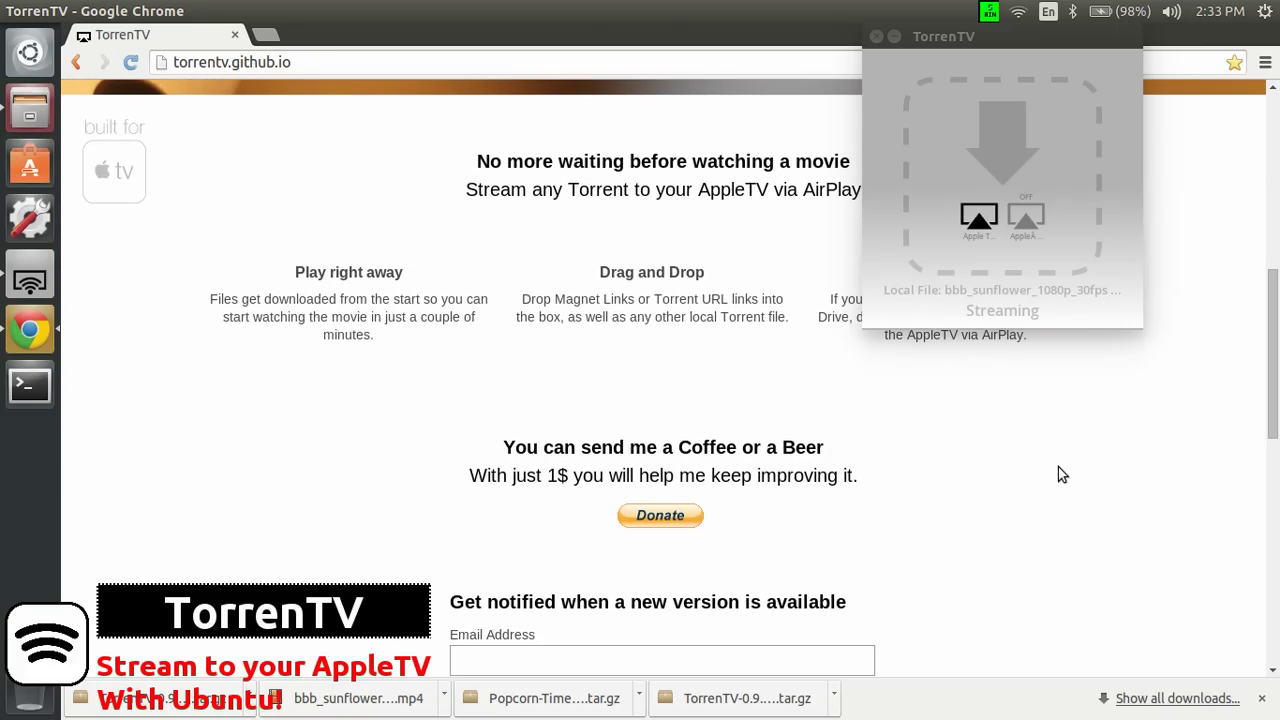
left_click_drag(1272, 354, 1276, 204)
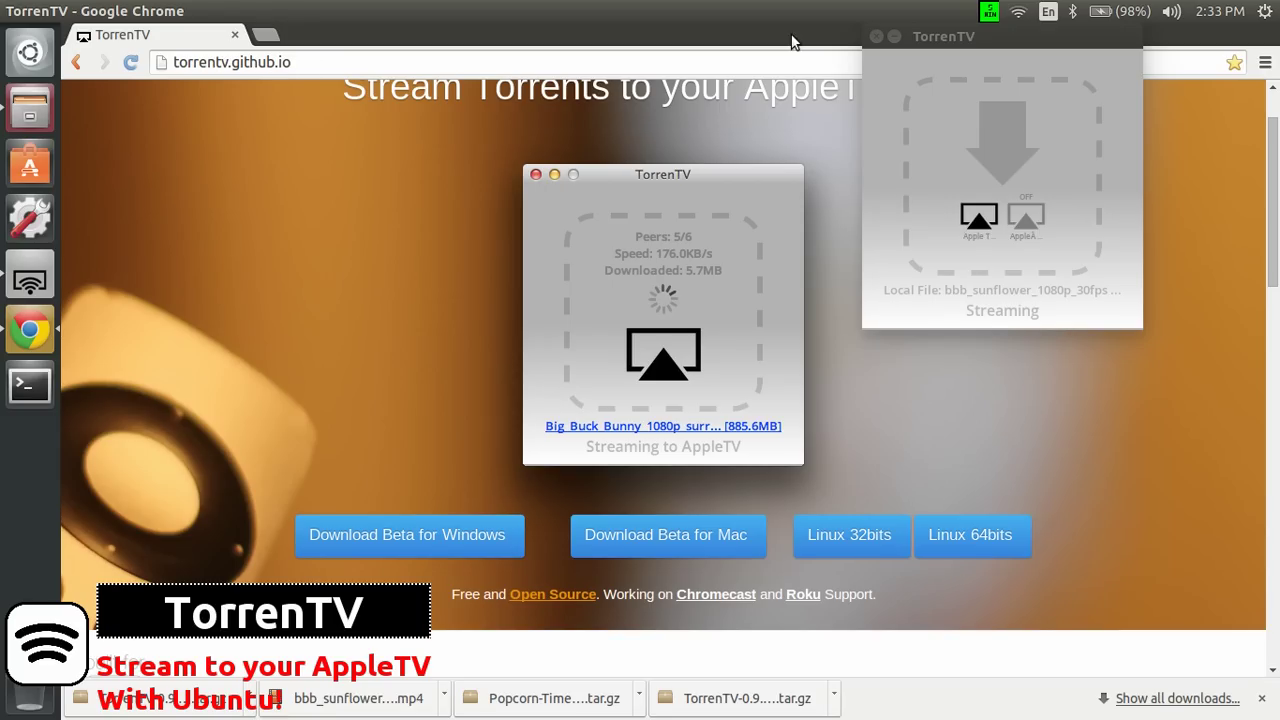
Step: Show the ScreenStudio window, then load screenstudio.crombz.com in a new Chrome tab
left_click(987, 13)
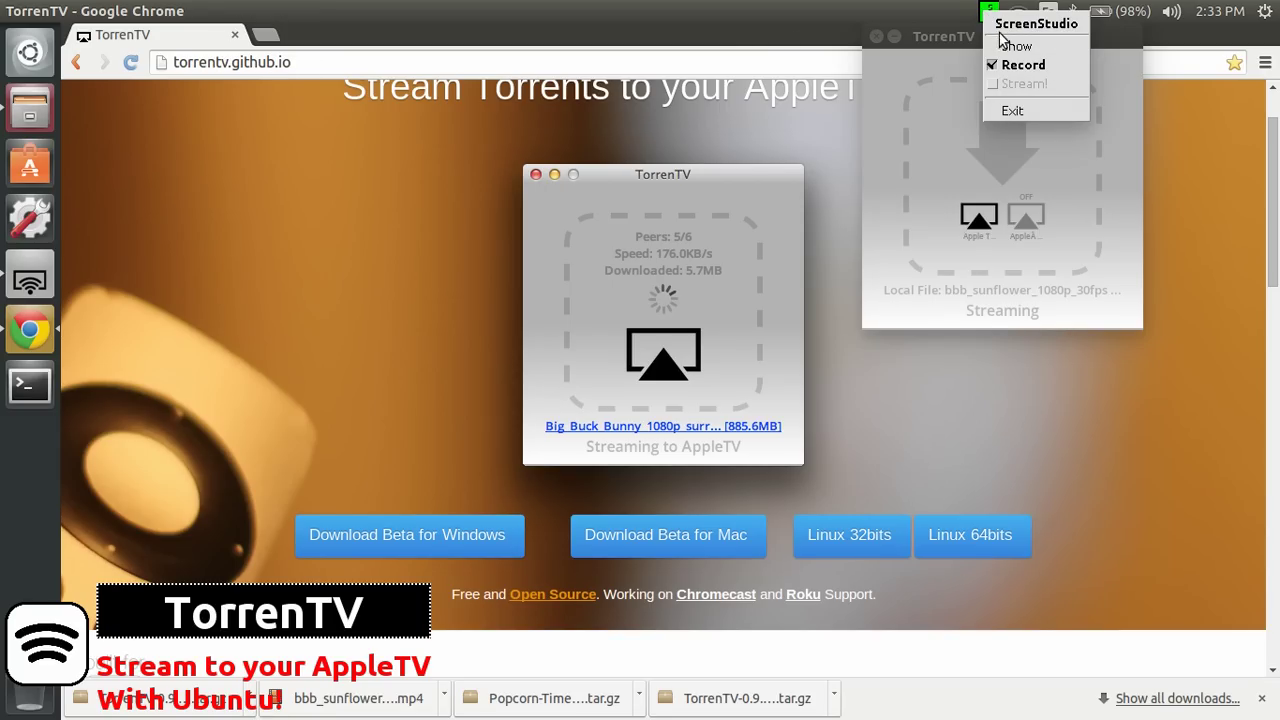
left_click(1012, 46)
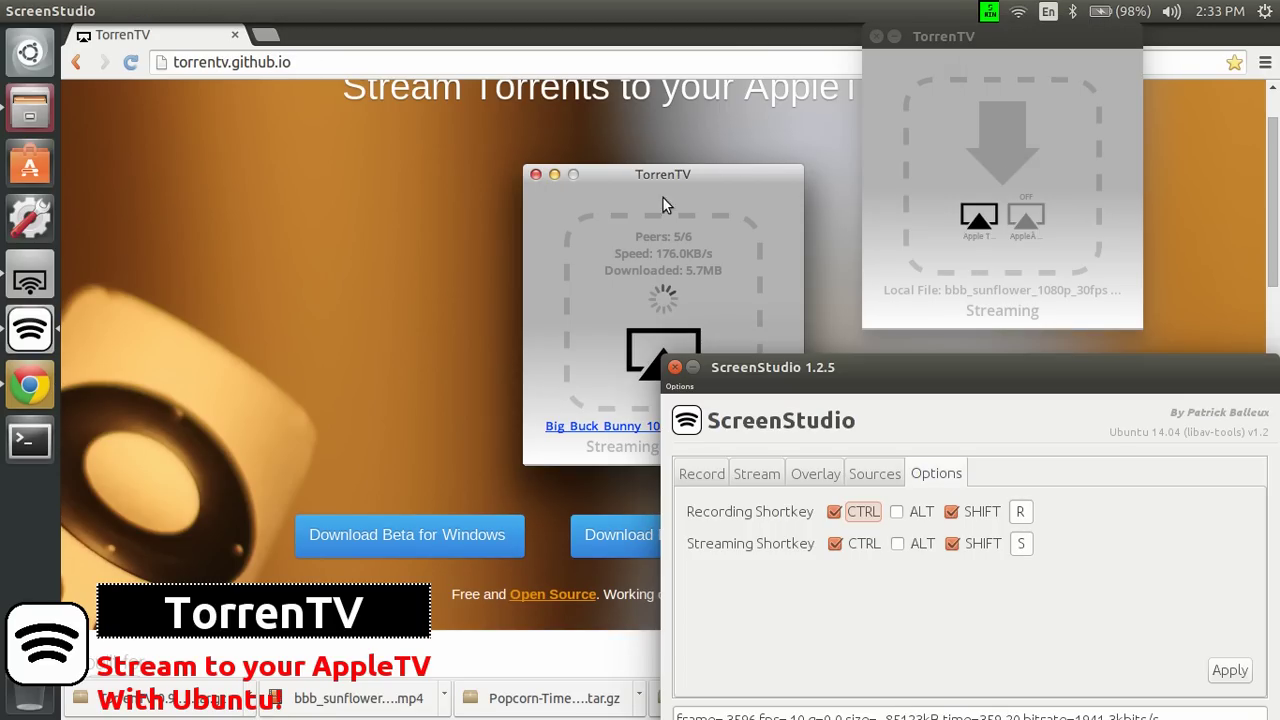
left_click(265, 35)
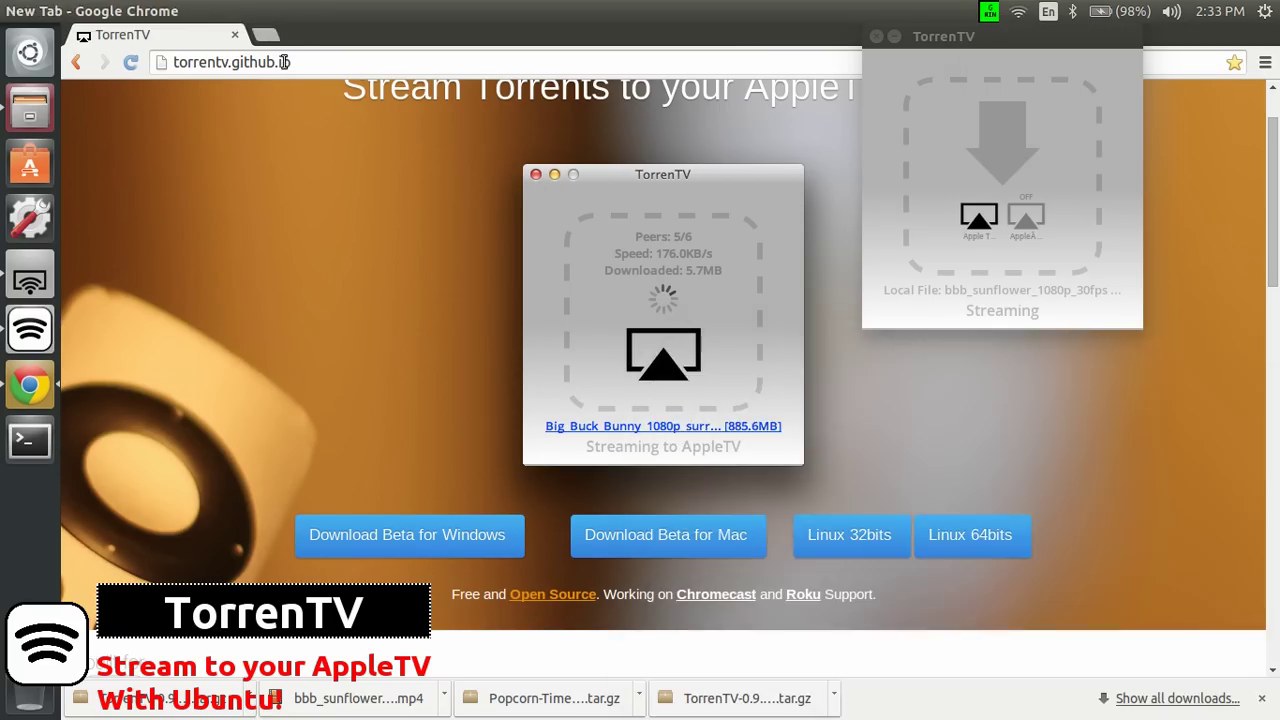
type("scree")
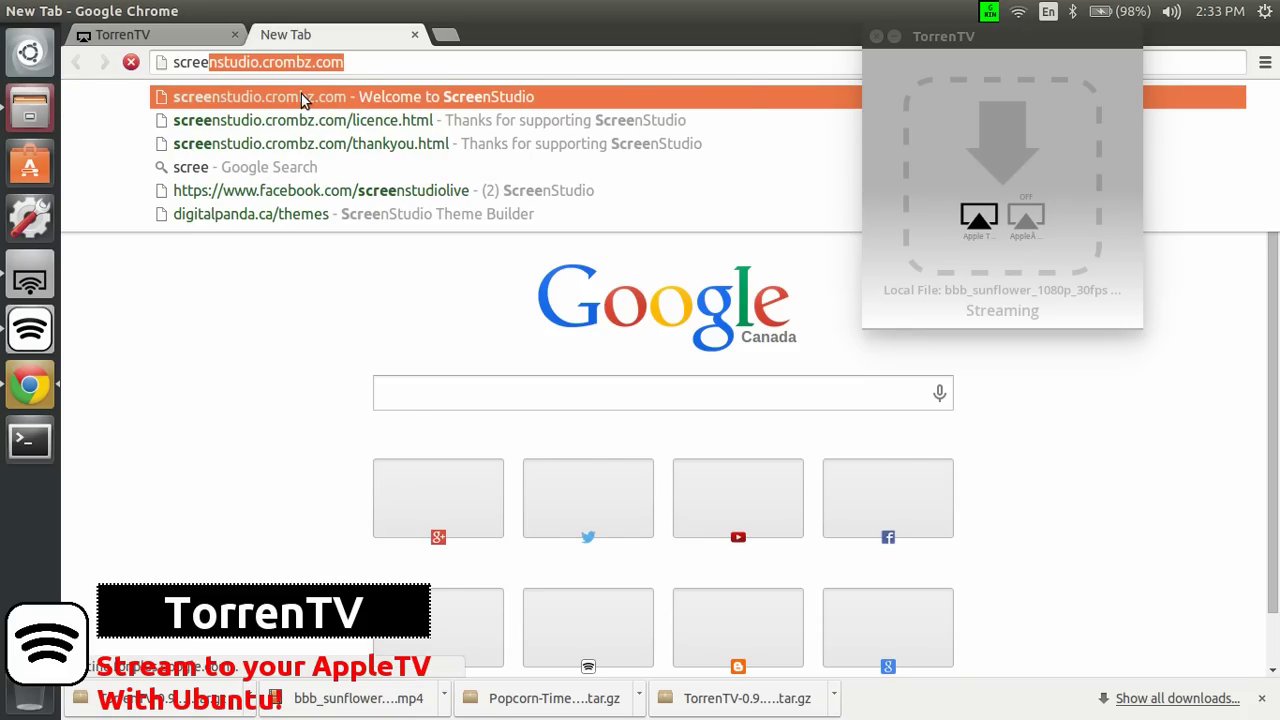
left_click(301, 94)
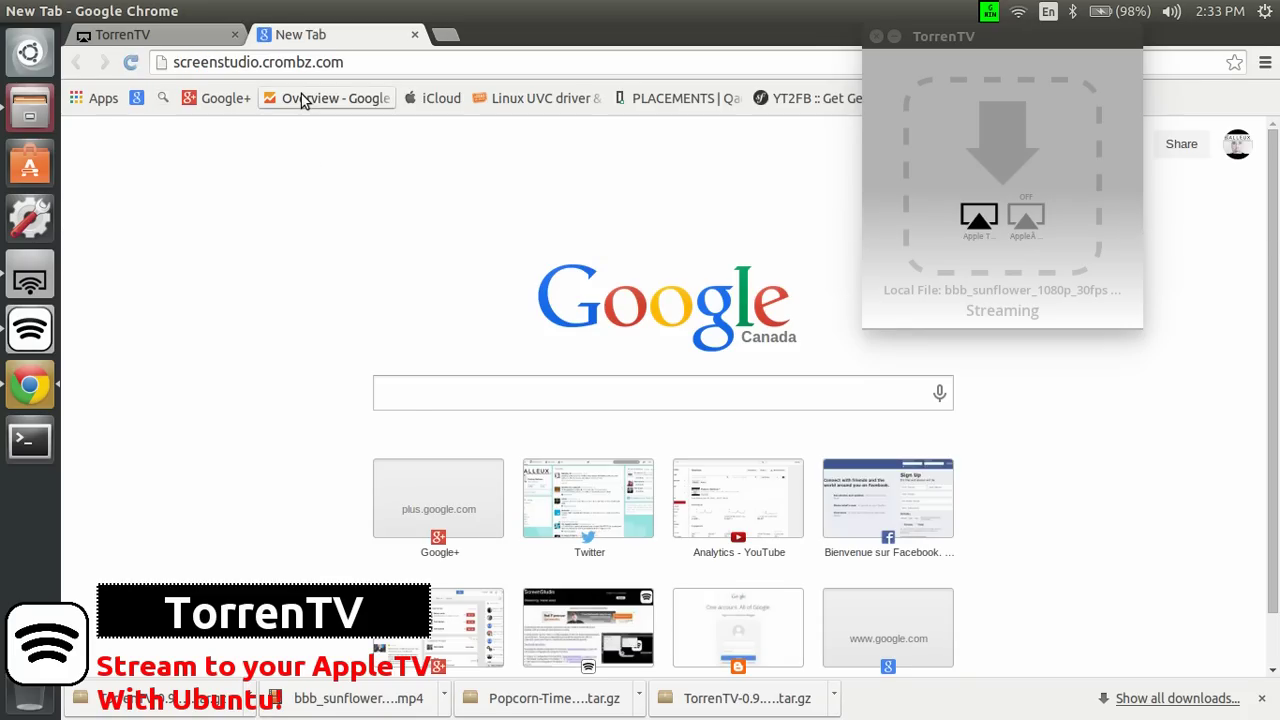